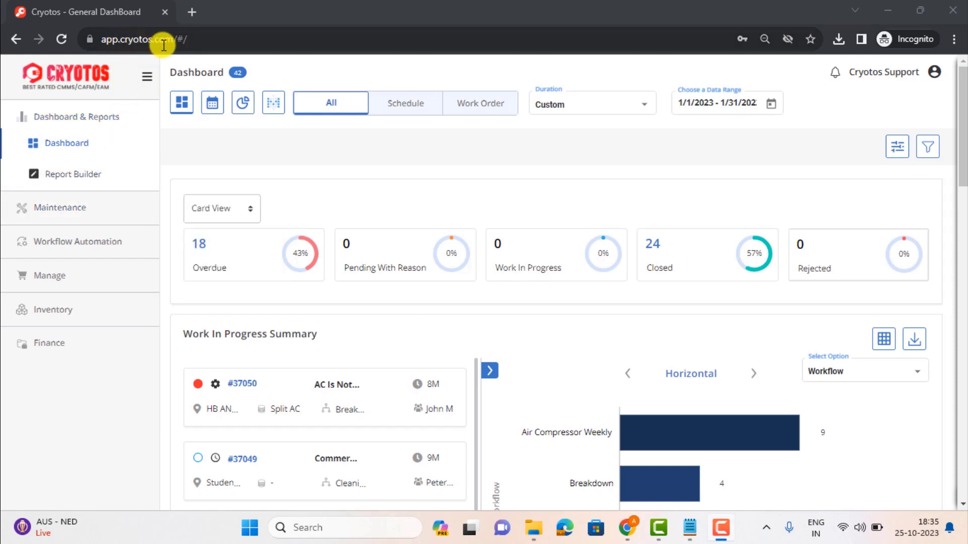
Open the Work Request page from Maintenance and start creating a new work request
{"action": "mouse_move", "coordinate": [111, 209]}
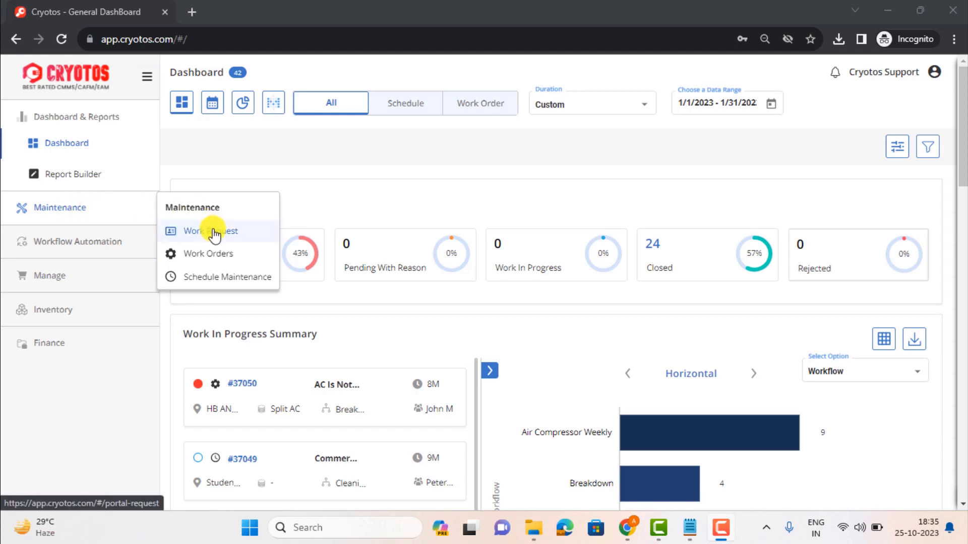
{"action": "left_click", "coordinate": [214, 233]}
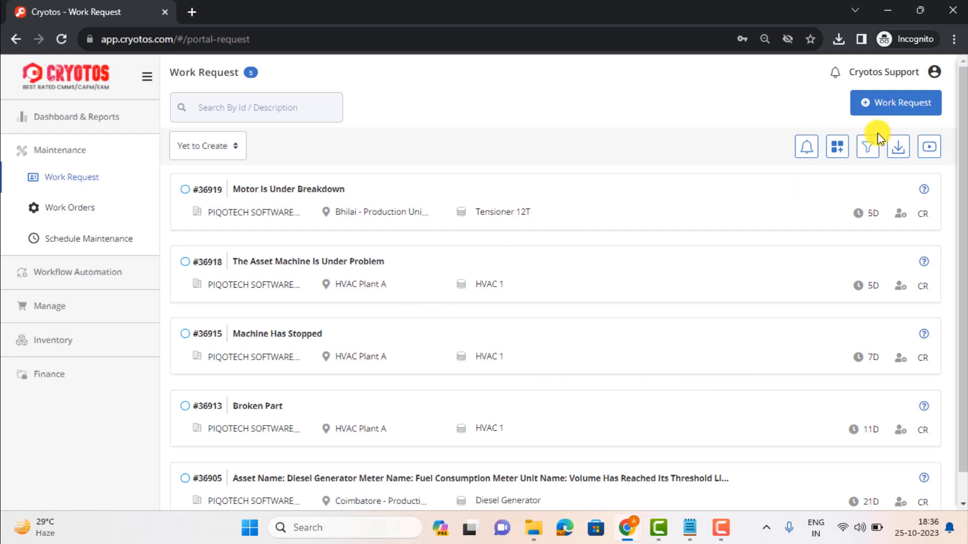
{"action": "left_click", "coordinate": [869, 110]}
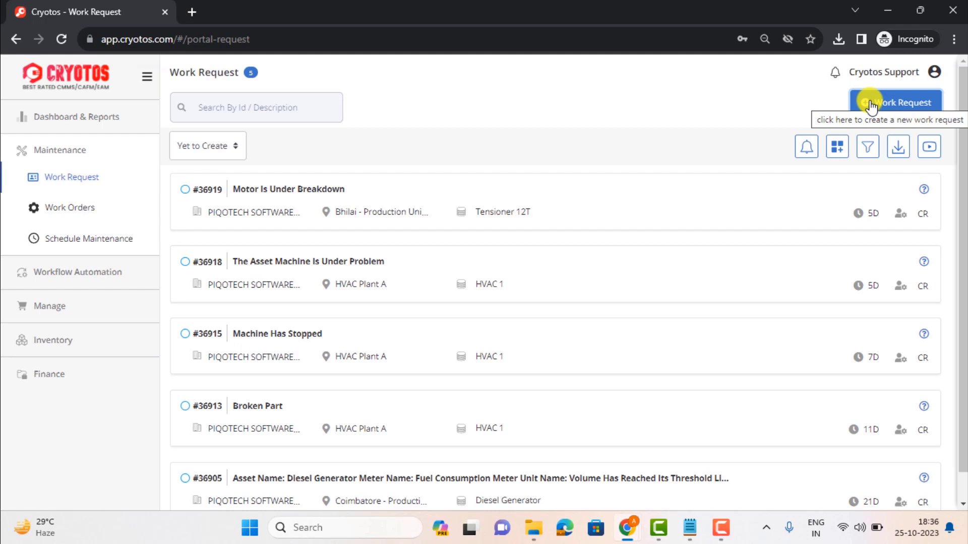
{"action": "left_click", "coordinate": [870, 105]}
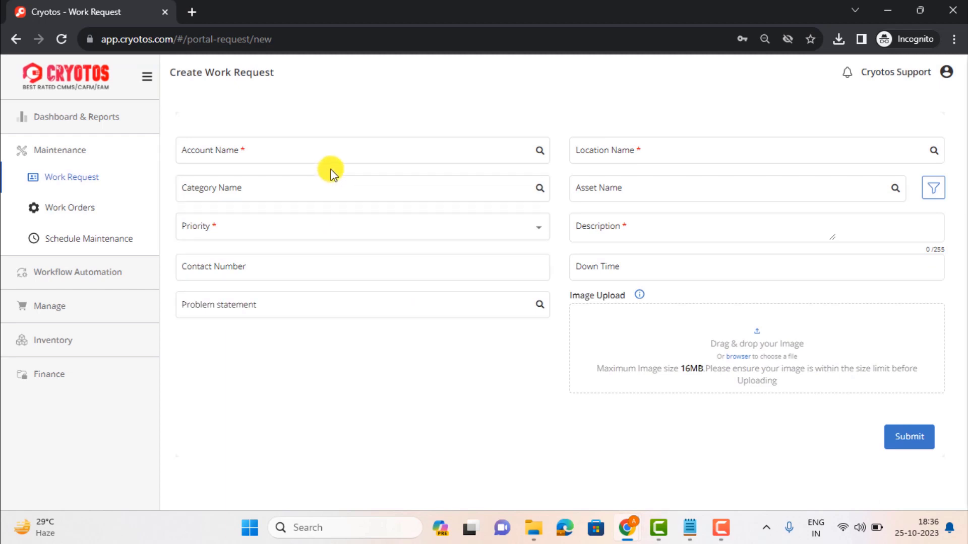
Choose PIQOTECH SOFTWARE SOLUTION ( Manufacturing ) as the account and HVAC Plant A as the location
{"action": "left_click", "coordinate": [413, 154]}
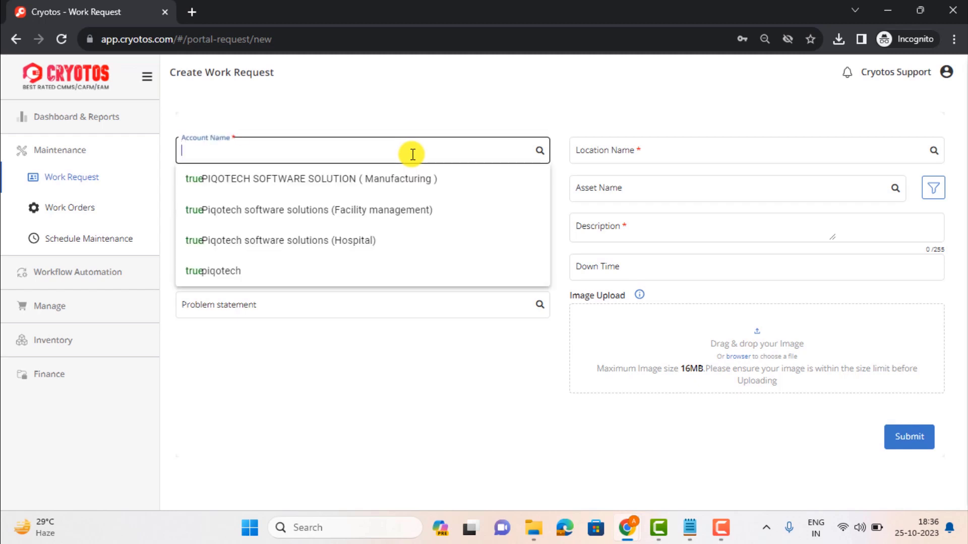
{"action": "left_click", "coordinate": [411, 174]}
{"action": "left_click", "coordinate": [607, 149]}
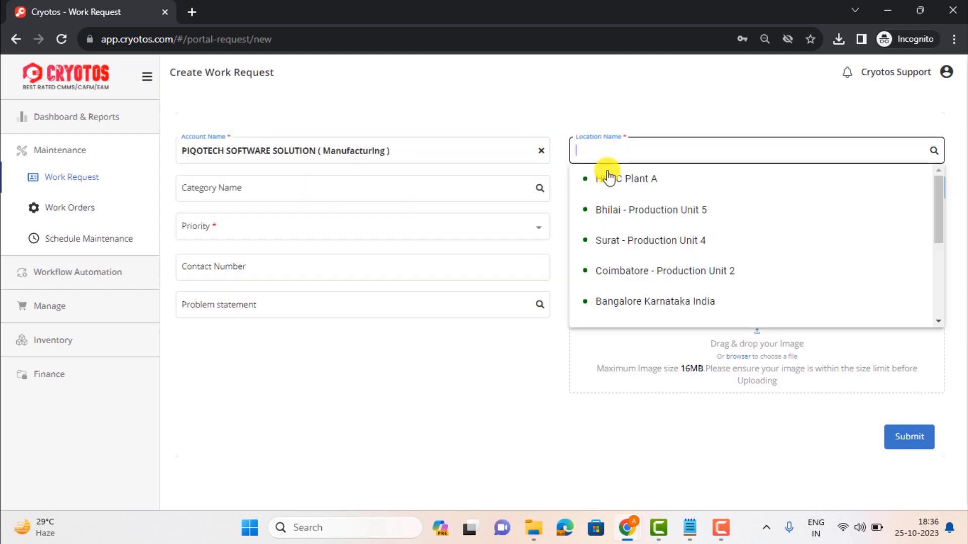
{"action": "left_click", "coordinate": [612, 178]}
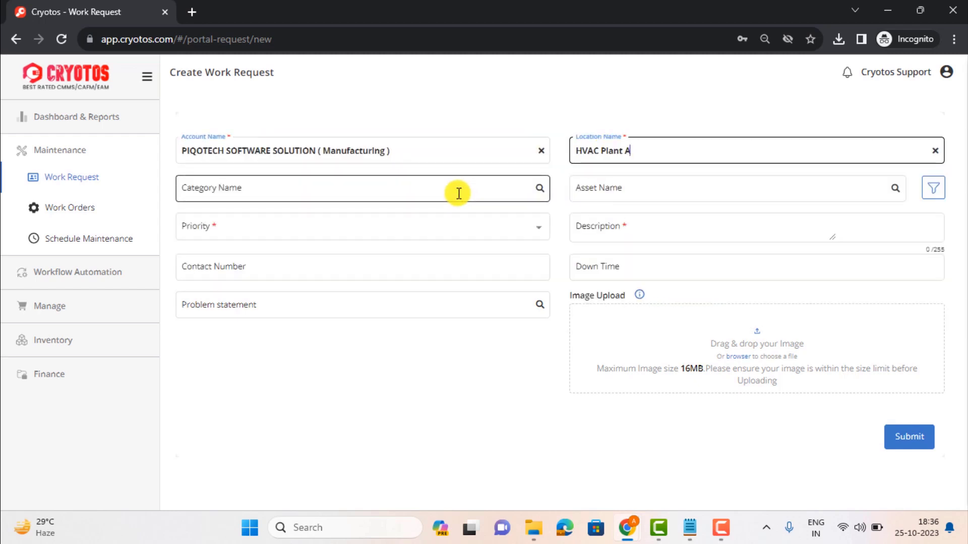
Select Compressor 1 as the asset and set the priority to Urgent
{"action": "left_click", "coordinate": [458, 194]}
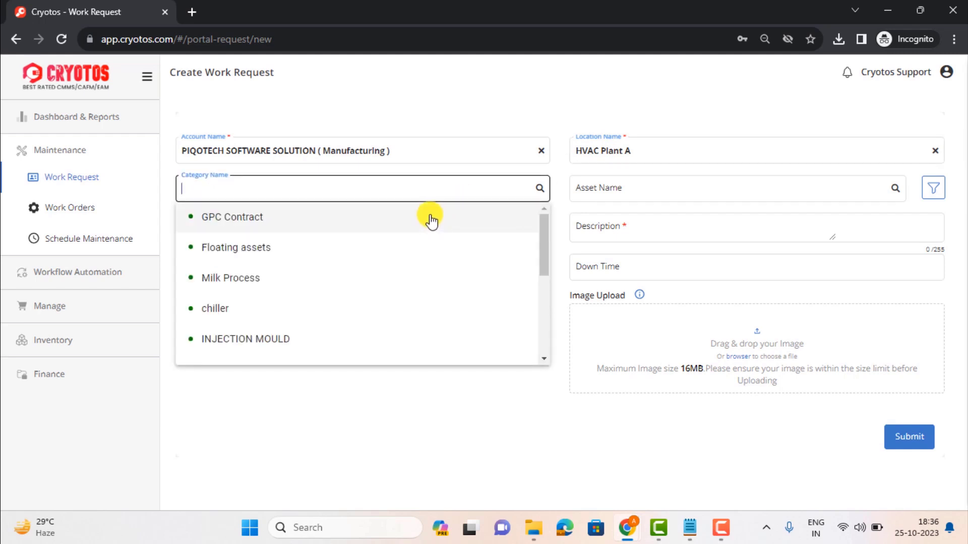
{"action": "left_click", "coordinate": [636, 193]}
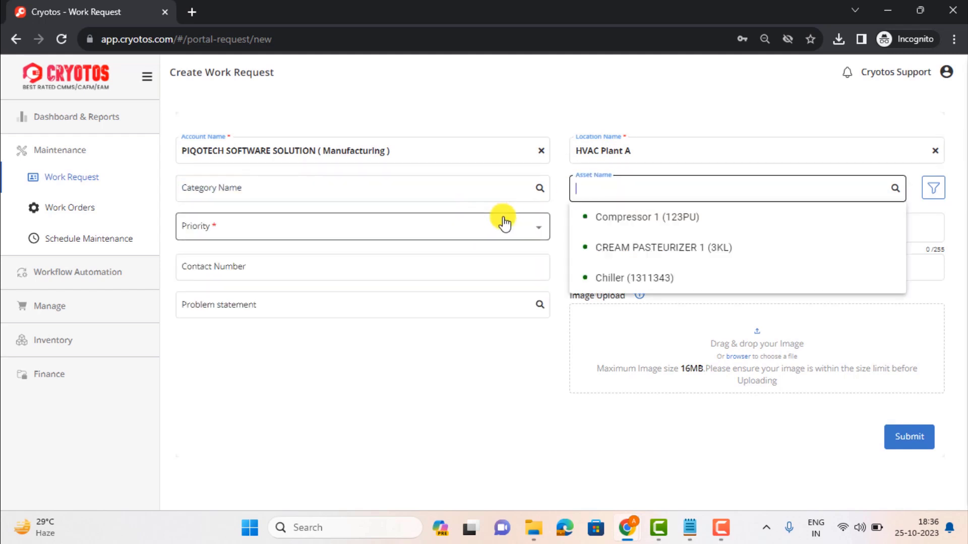
{"action": "left_click", "coordinate": [616, 218]}
{"action": "left_click", "coordinate": [485, 232]}
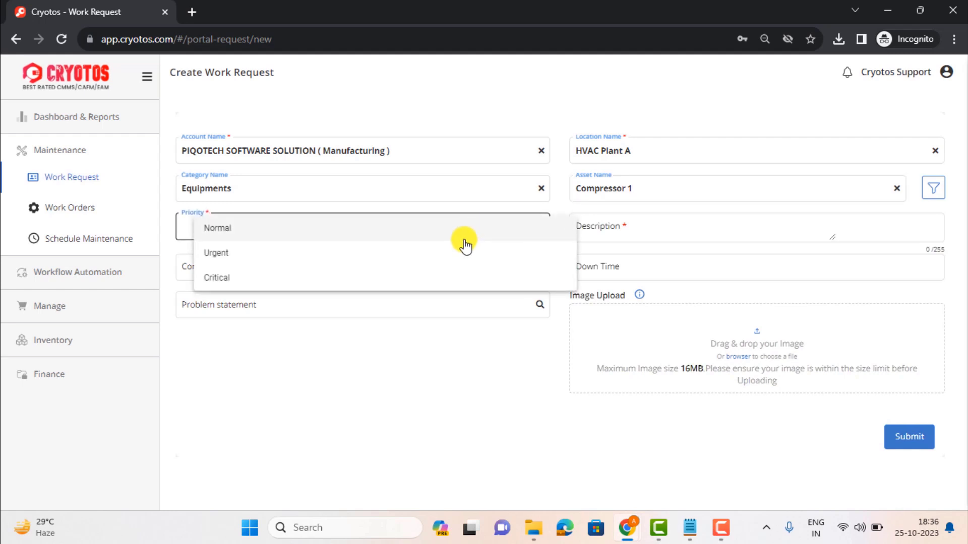
{"action": "left_click", "coordinate": [458, 255]}
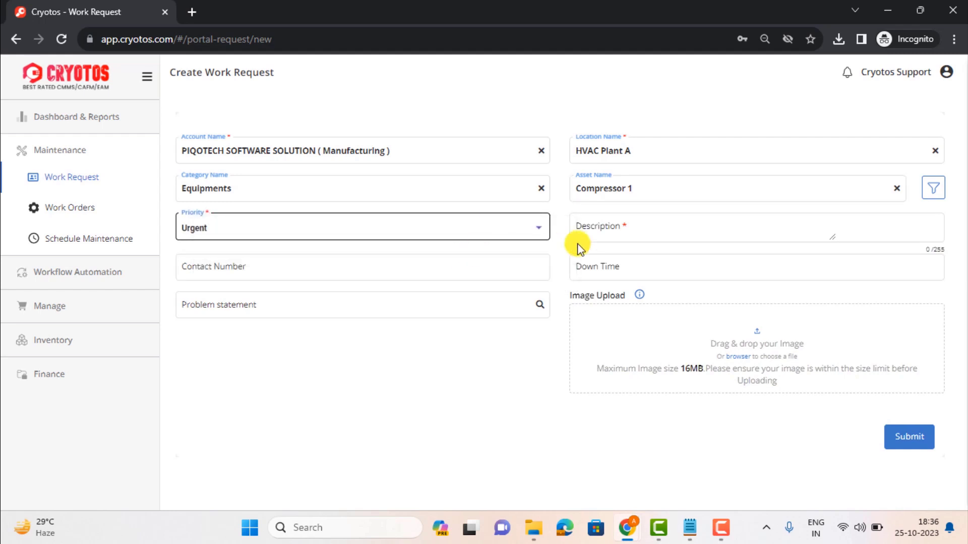
Enter the description "Motor is not working" and submit the work request
{"action": "left_click", "coordinate": [613, 227]}
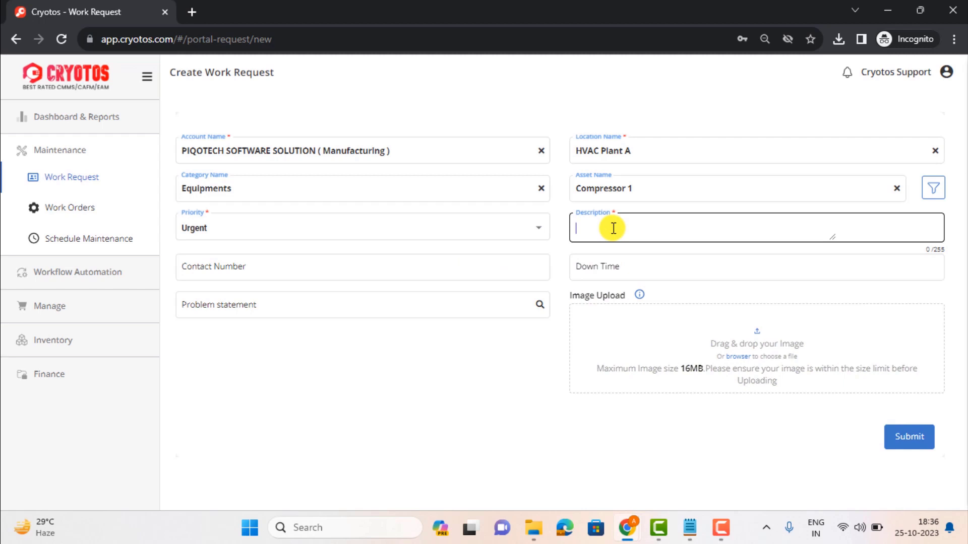
{"action": "type", "text": "Motor is not working"}
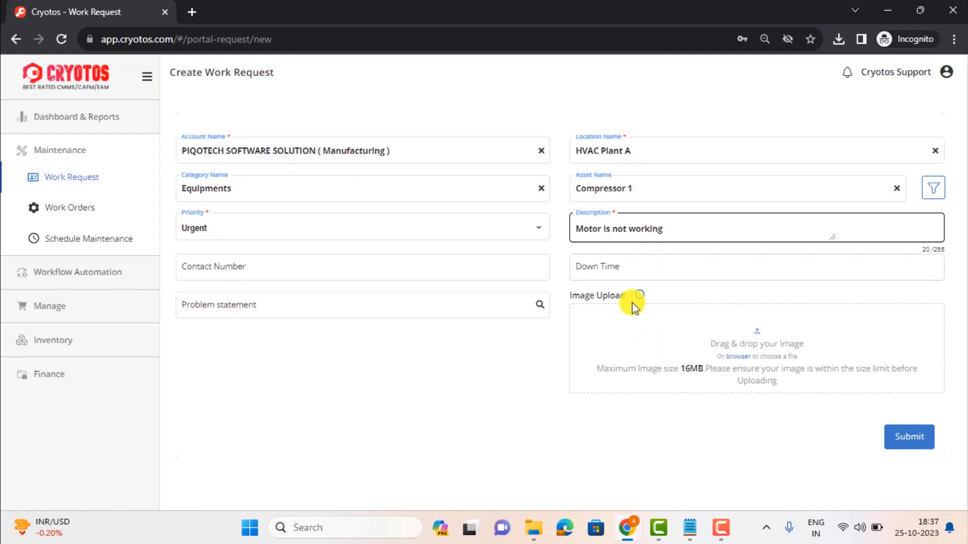
{"action": "left_click", "coordinate": [895, 435]}
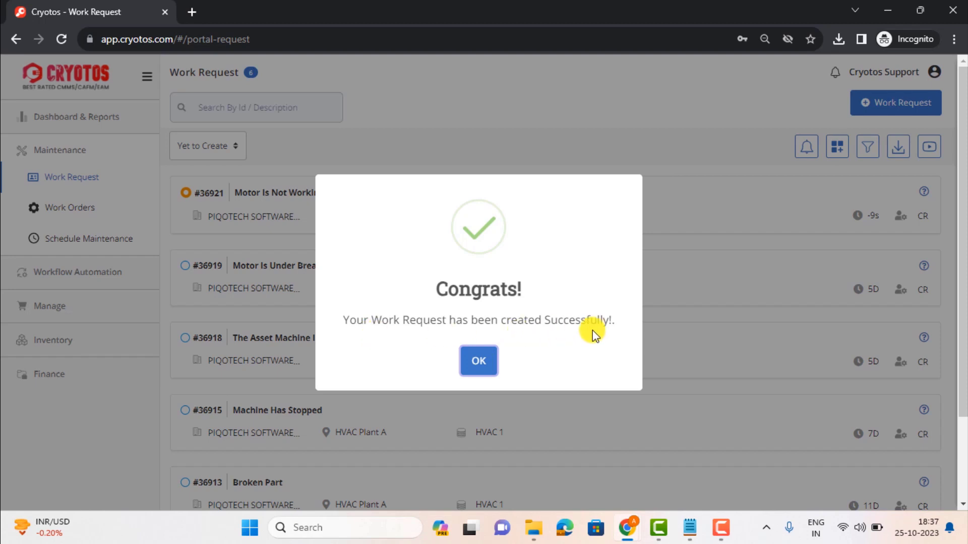
{"action": "left_click", "coordinate": [485, 362]}
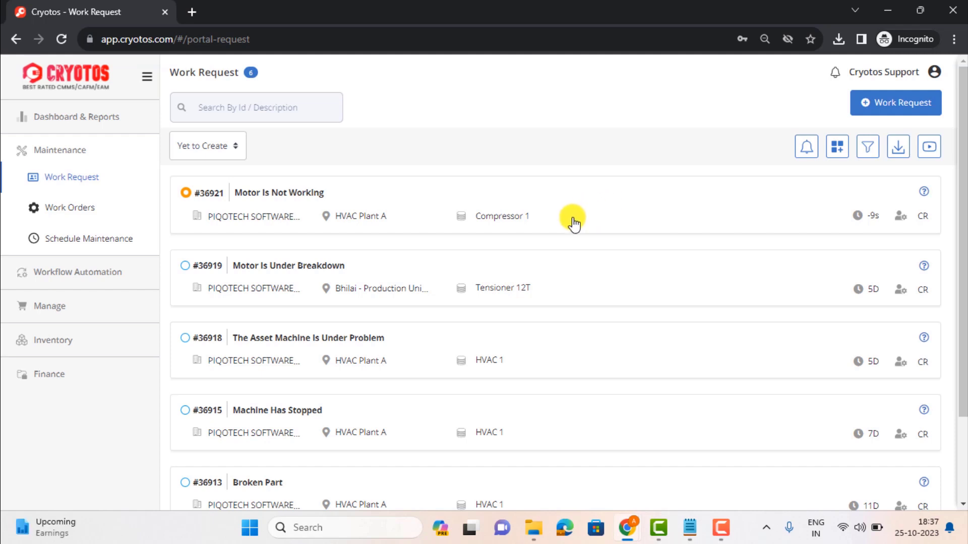
Review the status filter options of the work request list
{"action": "left_click", "coordinate": [276, 119]}
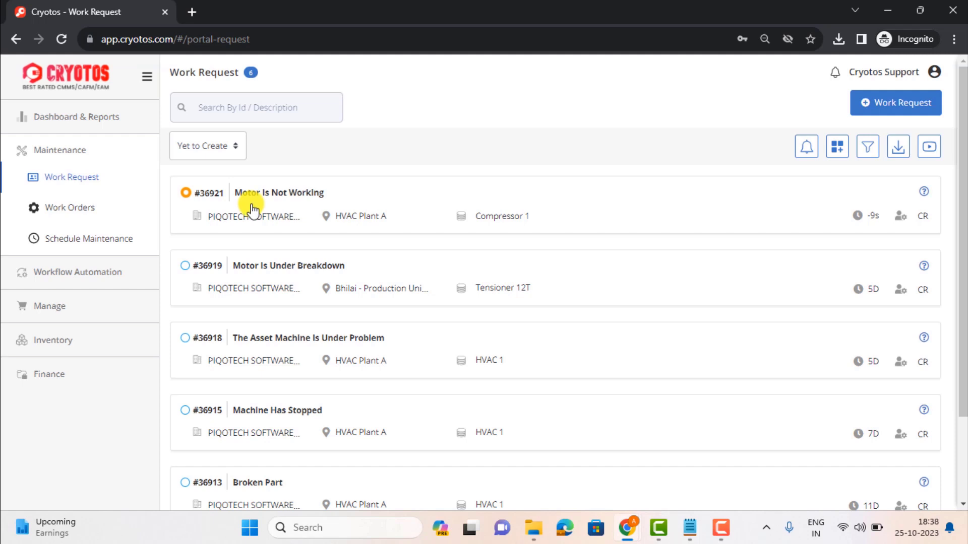
{"action": "left_click", "coordinate": [211, 153]}
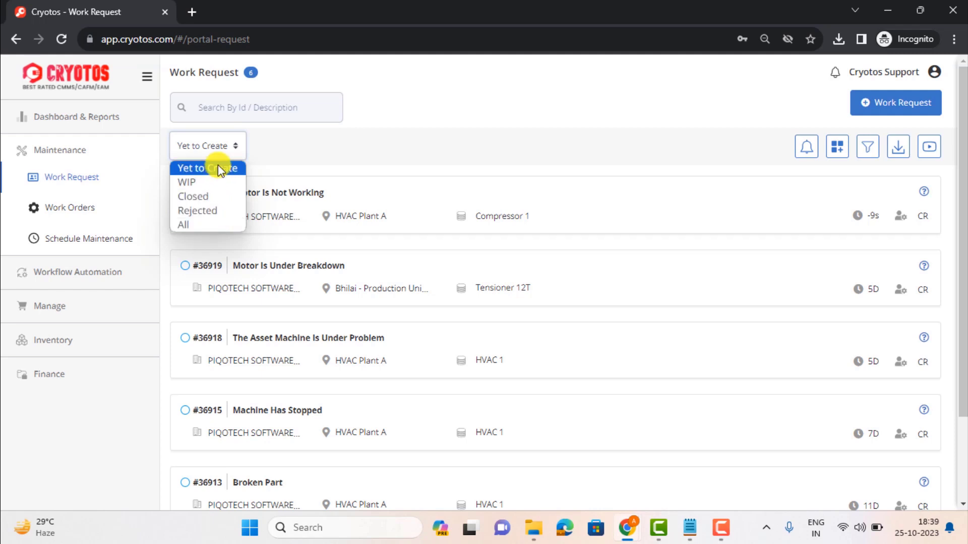
{"action": "left_click", "coordinate": [375, 146]}
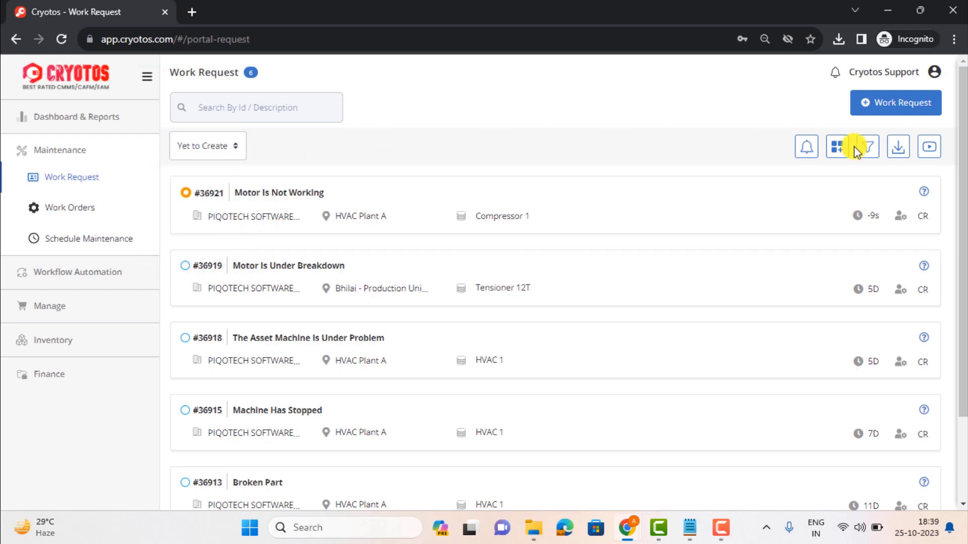
Open the email template settings and close them without changes
{"action": "left_click", "coordinate": [807, 147]}
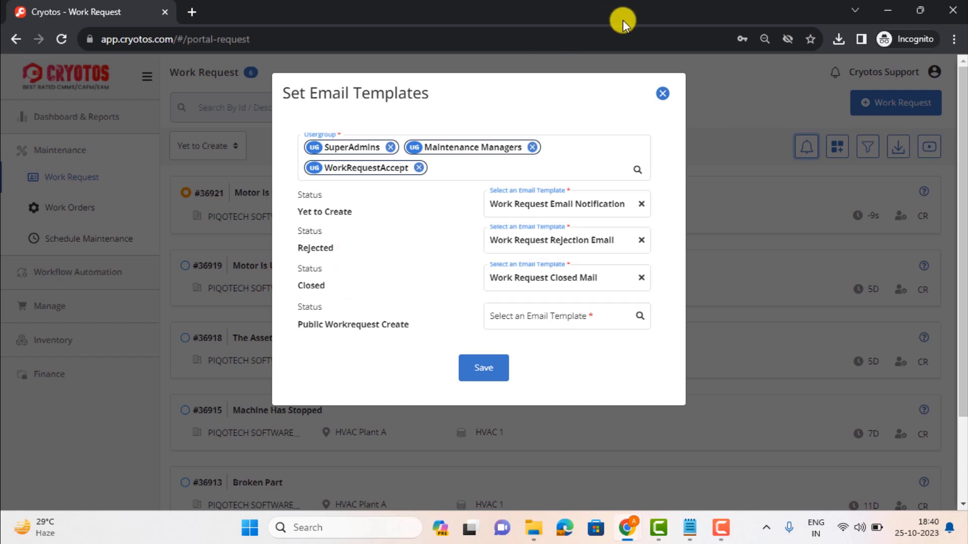
{"action": "left_click", "coordinate": [664, 105]}
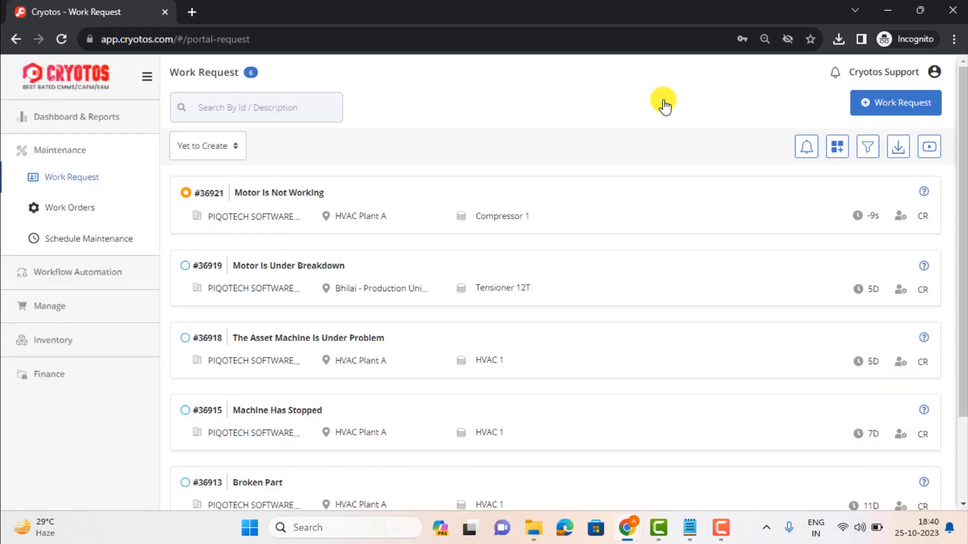
Open the work request field settings and toggle the Asset and Category enable switches among the predefined fields
{"action": "left_click", "coordinate": [837, 151]}
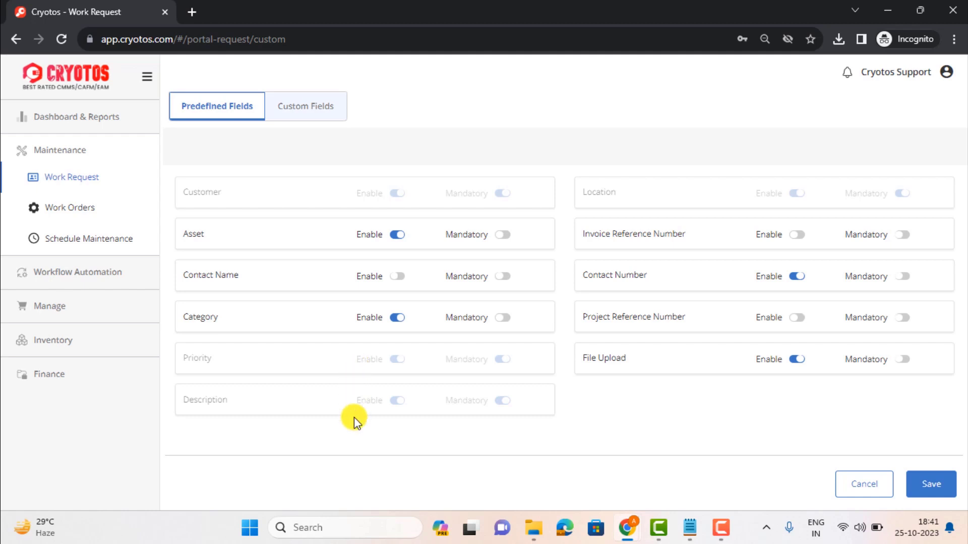
{"action": "left_click", "coordinate": [397, 235]}
{"action": "left_click", "coordinate": [398, 318]}
{"action": "left_click", "coordinate": [397, 318]}
{"action": "left_click", "coordinate": [398, 319]}
Start a new custom field named Drop Down with the Drop Down field type
{"action": "left_click", "coordinate": [307, 120]}
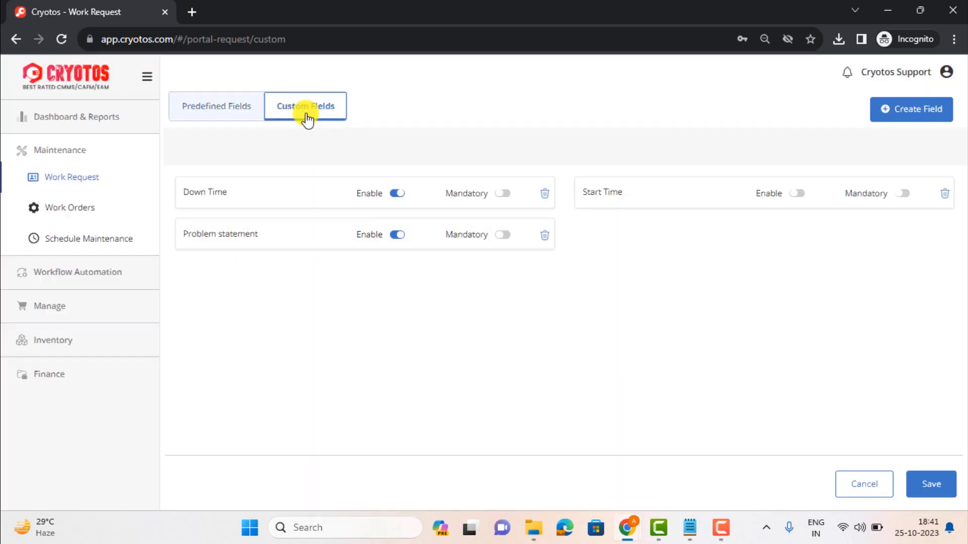
{"action": "left_click", "coordinate": [896, 116]}
{"action": "left_click", "coordinate": [371, 151]}
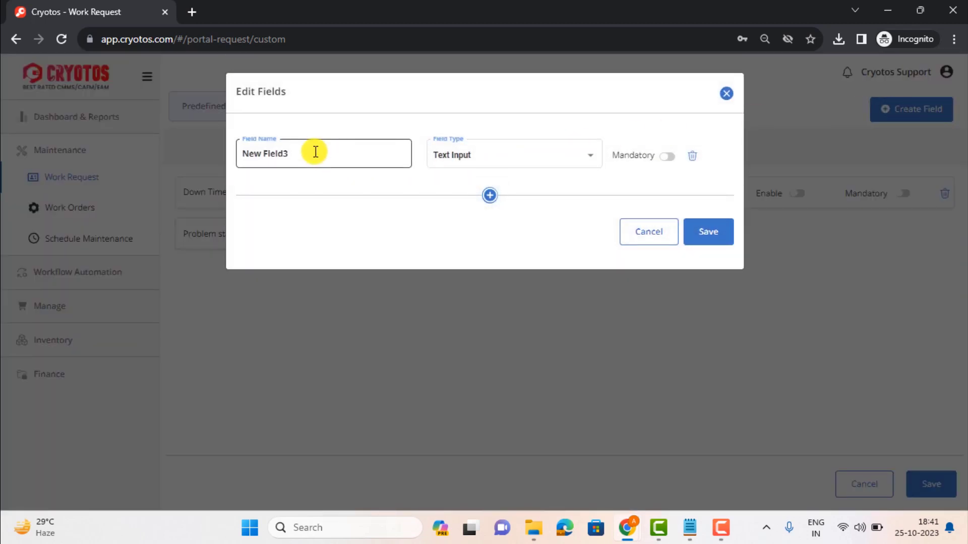
{"action": "left_click_drag", "start_coordinate": [299, 151], "coordinate": [230, 151]}
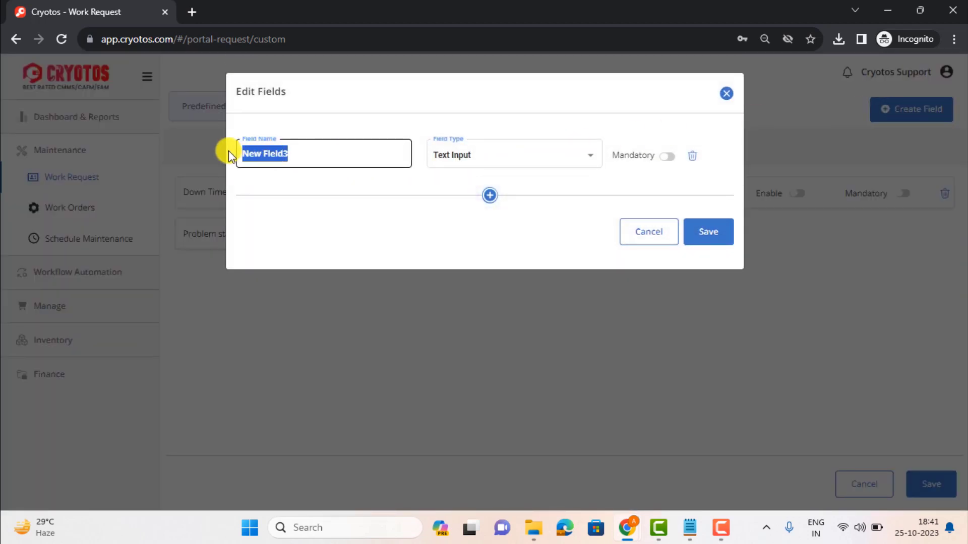
{"action": "type", "text": "Dro"}
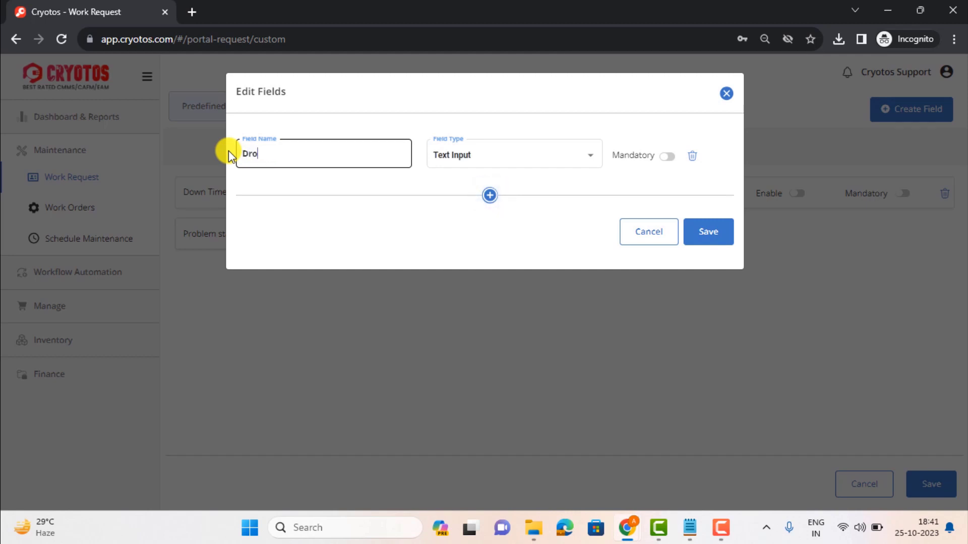
{"action": "type", "text": "p Down"}
{"action": "left_click", "coordinate": [471, 159]}
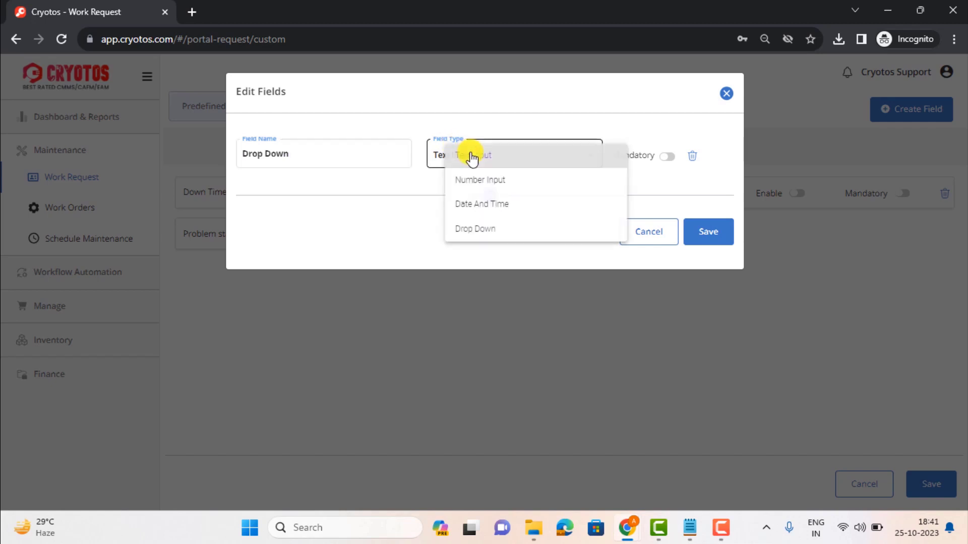
{"action": "left_click", "coordinate": [501, 235]}
Set the first option to Motor, add a second option, and close the field dialog without saving
{"action": "left_click", "coordinate": [309, 198]}
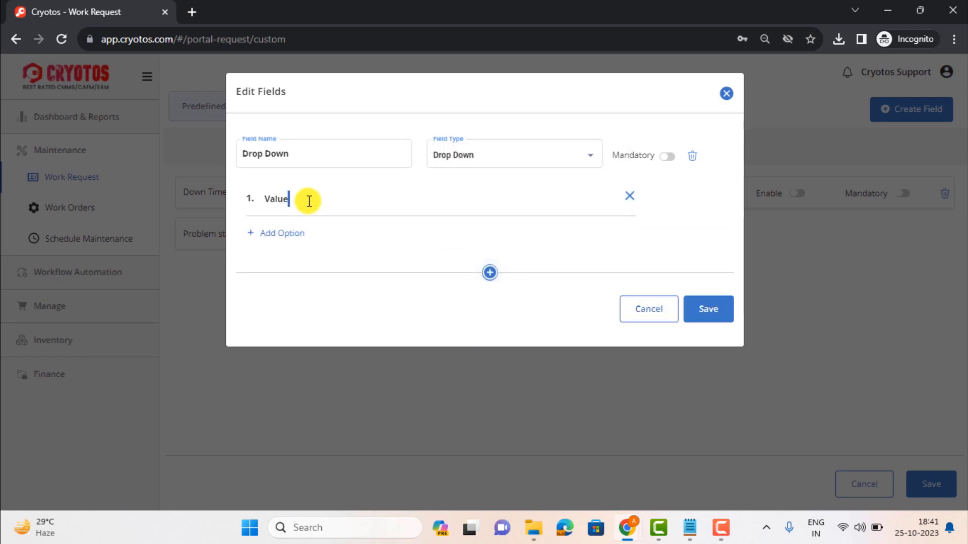
{"action": "double_click", "coordinate": [309, 200]}
{"action": "type", "text": "Motor"}
{"action": "left_click", "coordinate": [265, 233]}
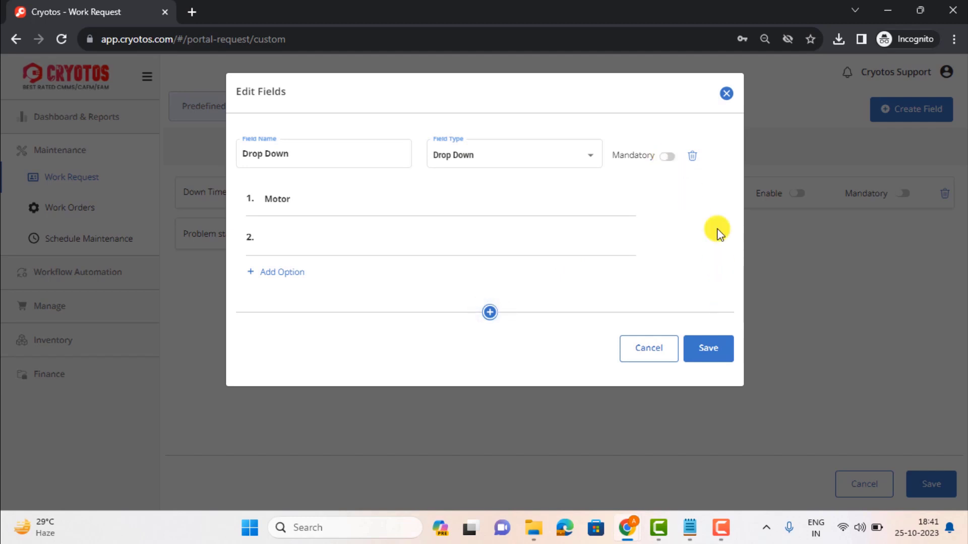
{"action": "left_click", "coordinate": [726, 95]}
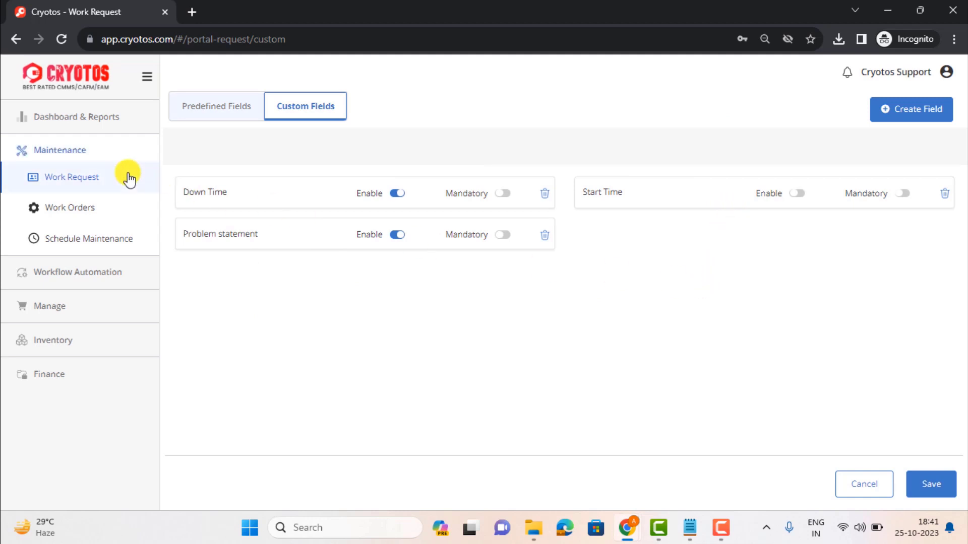
Return to the work request list, open the filter panel, and browse the Location Name and Request Type options
{"action": "left_click", "coordinate": [125, 178]}
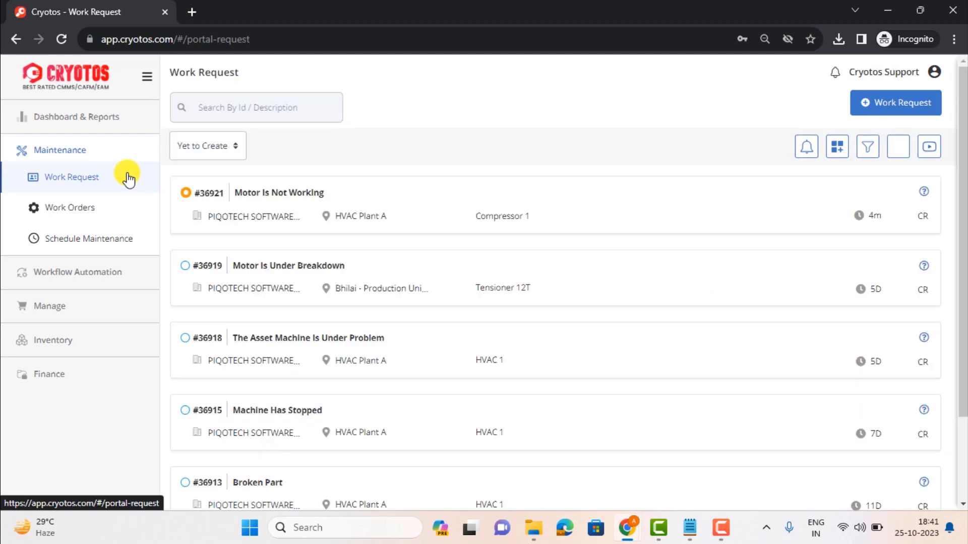
{"action": "left_click", "coordinate": [868, 147]}
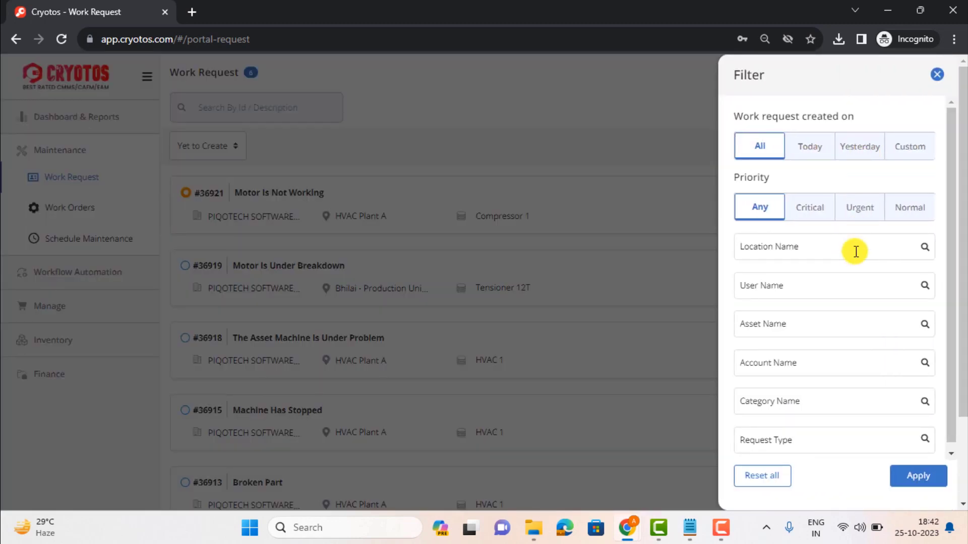
{"action": "left_click", "coordinate": [799, 246]}
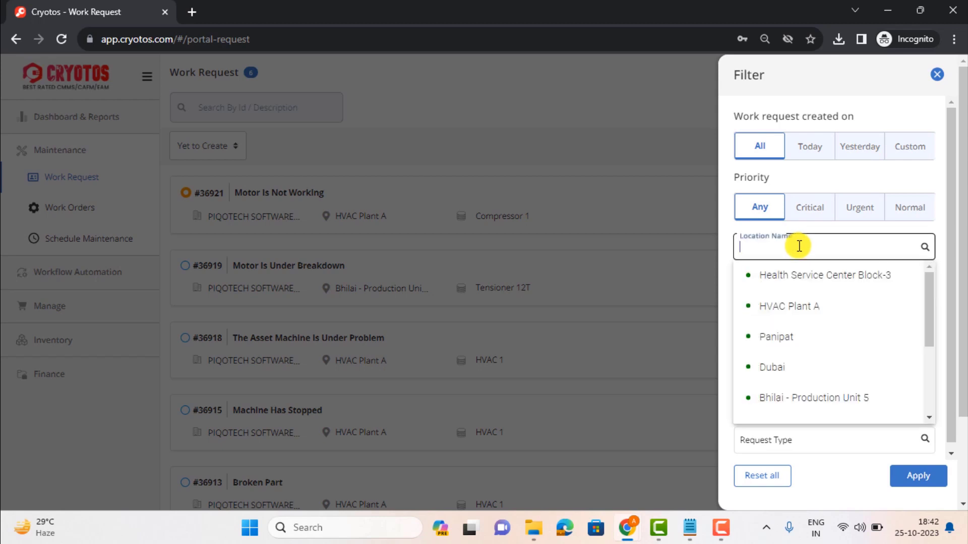
{"action": "left_click", "coordinate": [728, 279]}
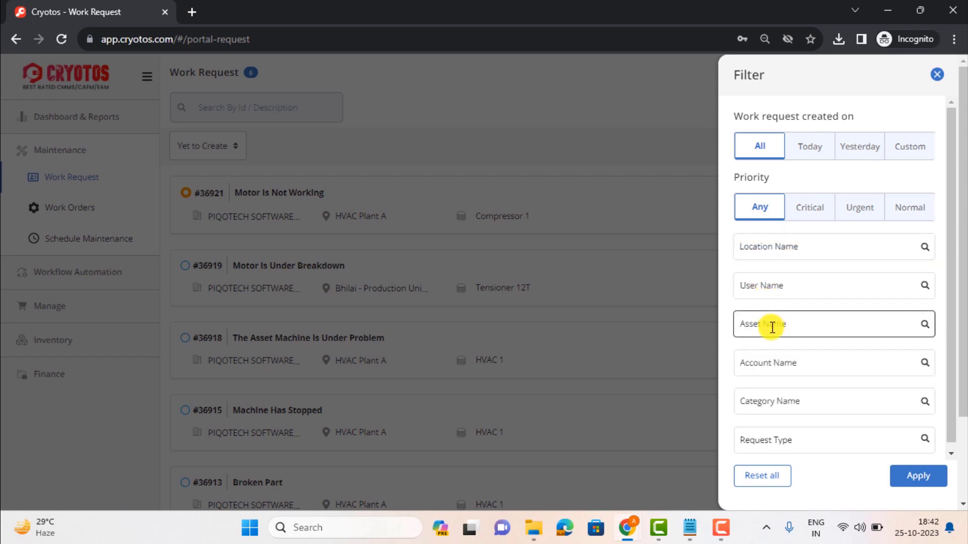
{"action": "scroll", "coordinate": [771, 327], "scroll_direction": "down", "scroll_amount": 1}
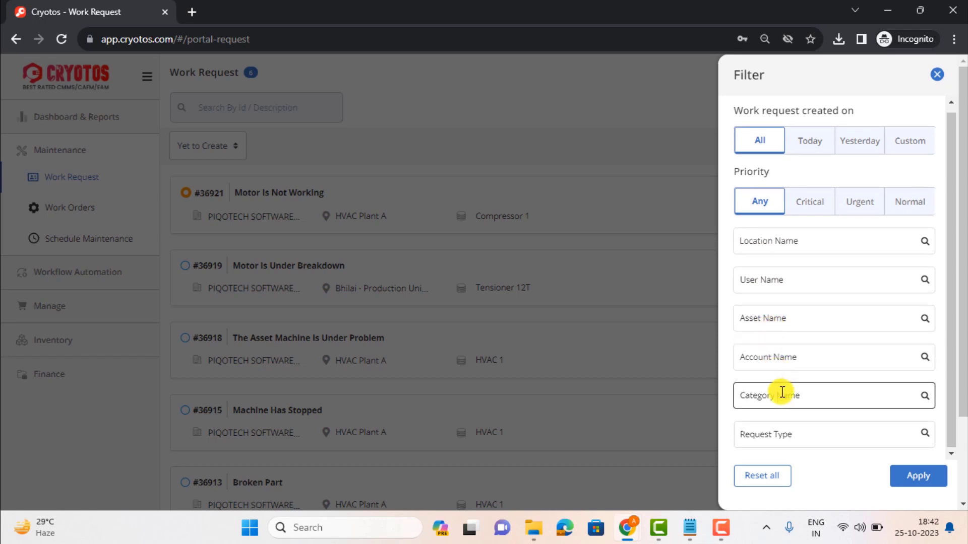
{"action": "left_click", "coordinate": [788, 443]}
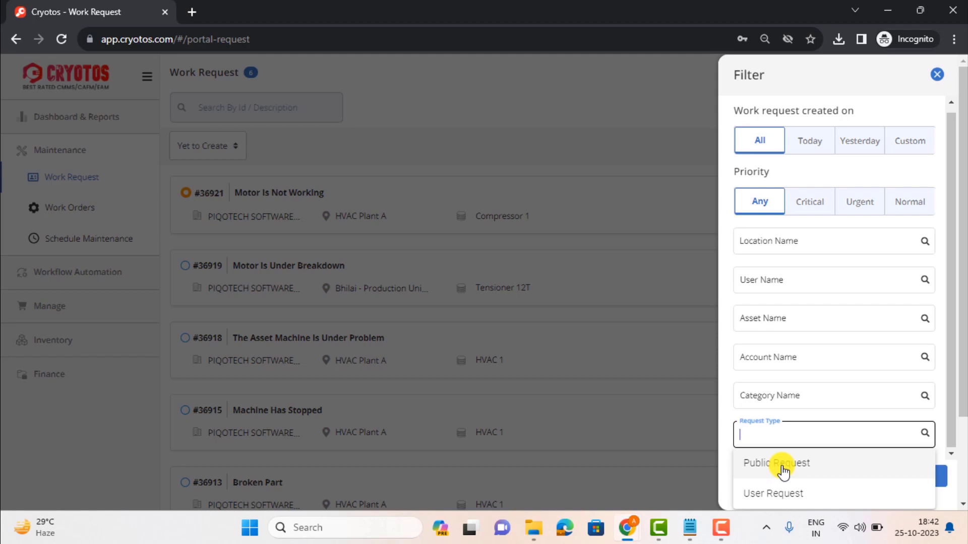
{"action": "left_click", "coordinate": [725, 425]}
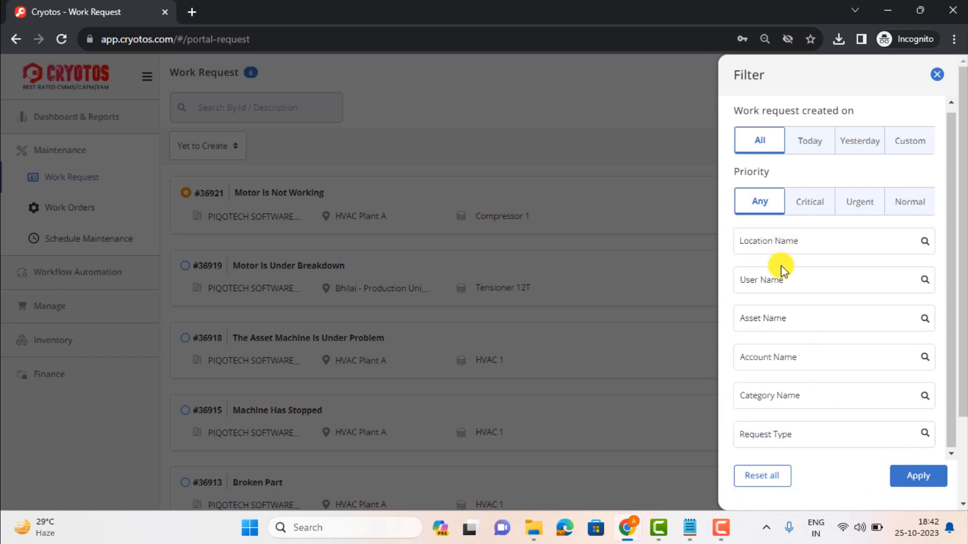
Try the Custom creation-date range in the filter, switch back to All, and close the filter panel
{"action": "left_click", "coordinate": [764, 244]}
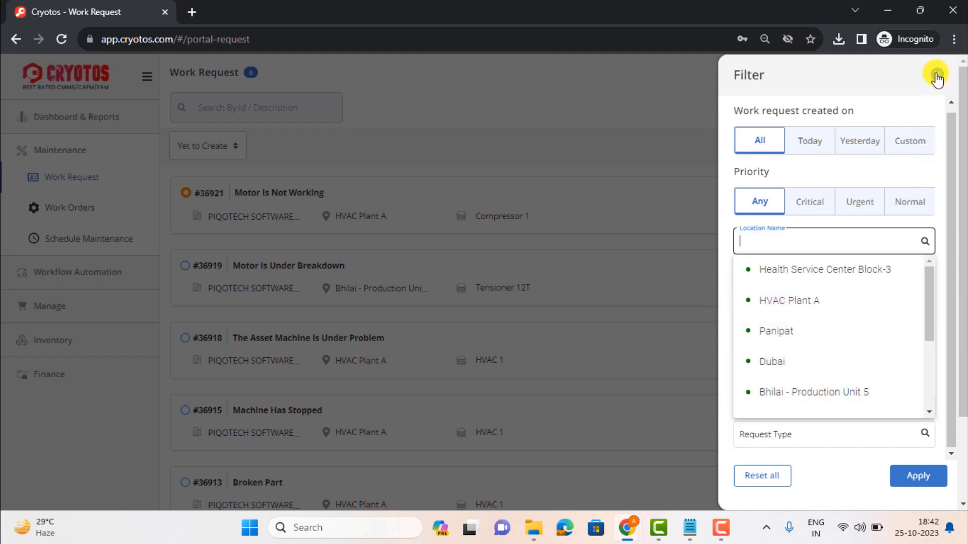
{"action": "left_click", "coordinate": [903, 141]}
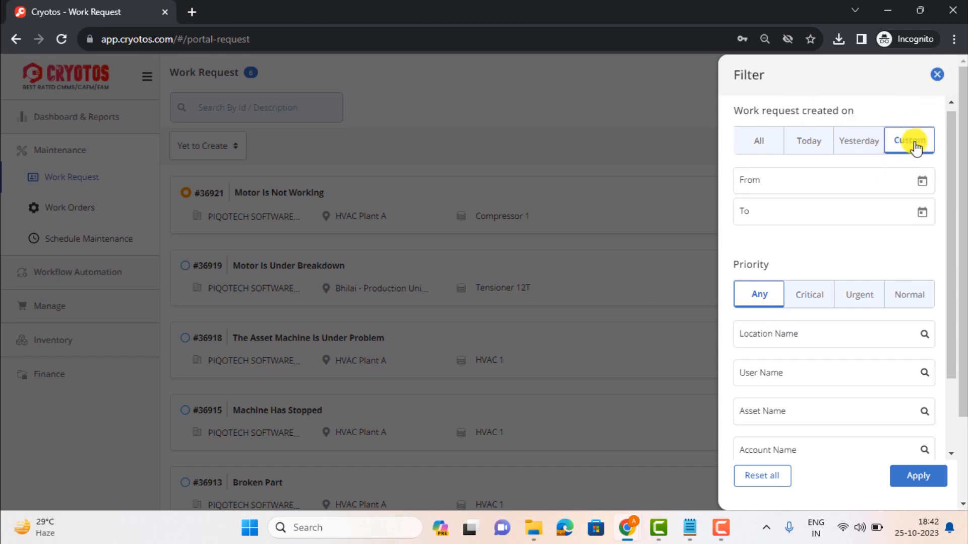
{"action": "left_click", "coordinate": [764, 147]}
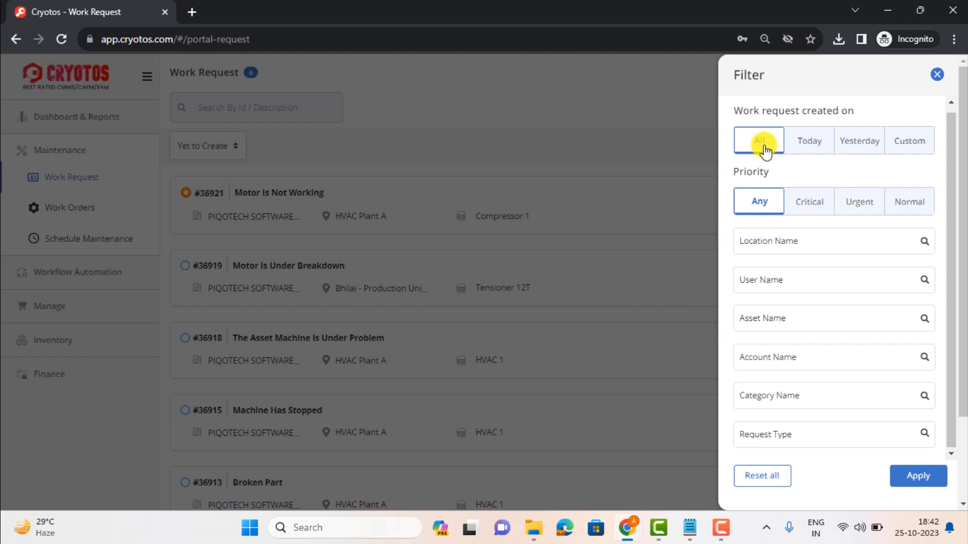
{"action": "left_click", "coordinate": [933, 81]}
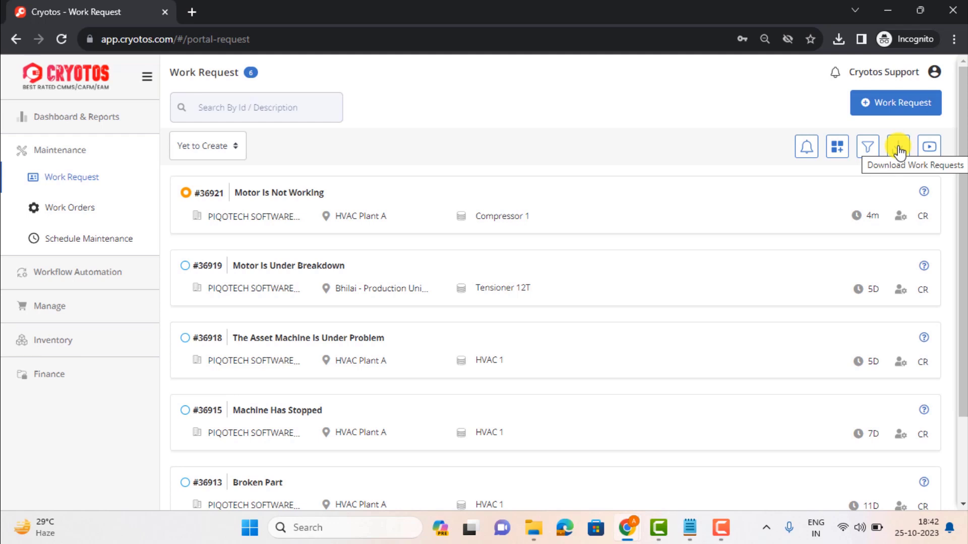
Browse the work request status options, keeping Yet to Create, and open the video help
{"action": "left_click", "coordinate": [198, 146]}
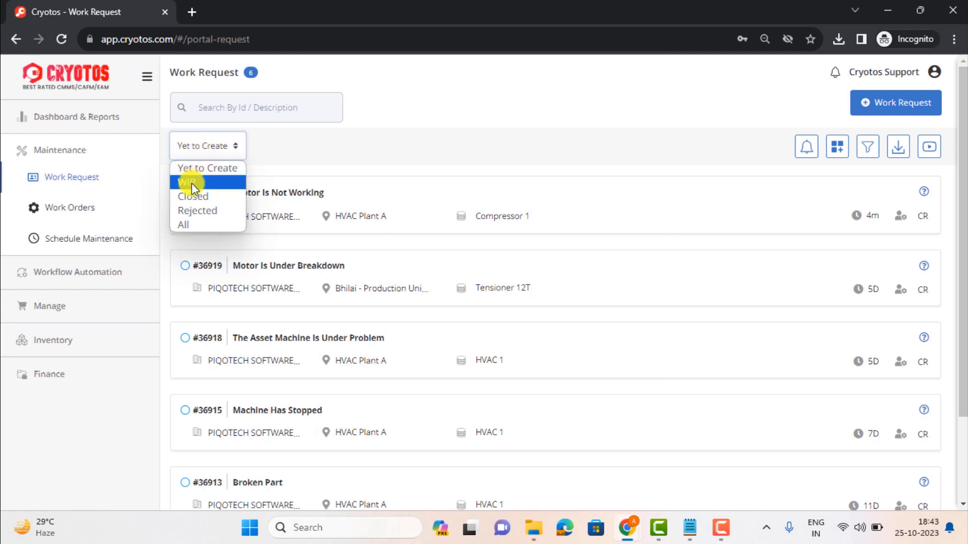
{"action": "left_click", "coordinate": [363, 157]}
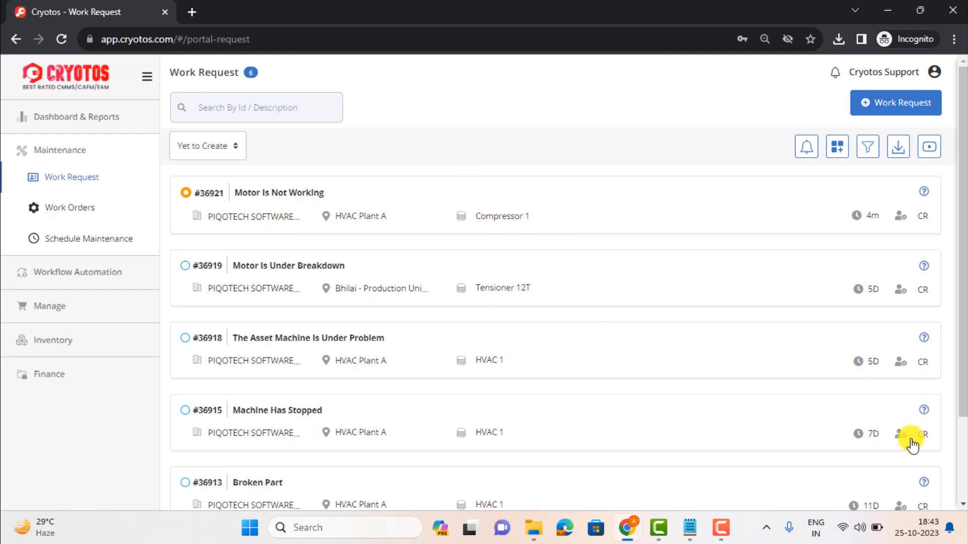
{"action": "left_click", "coordinate": [934, 156]}
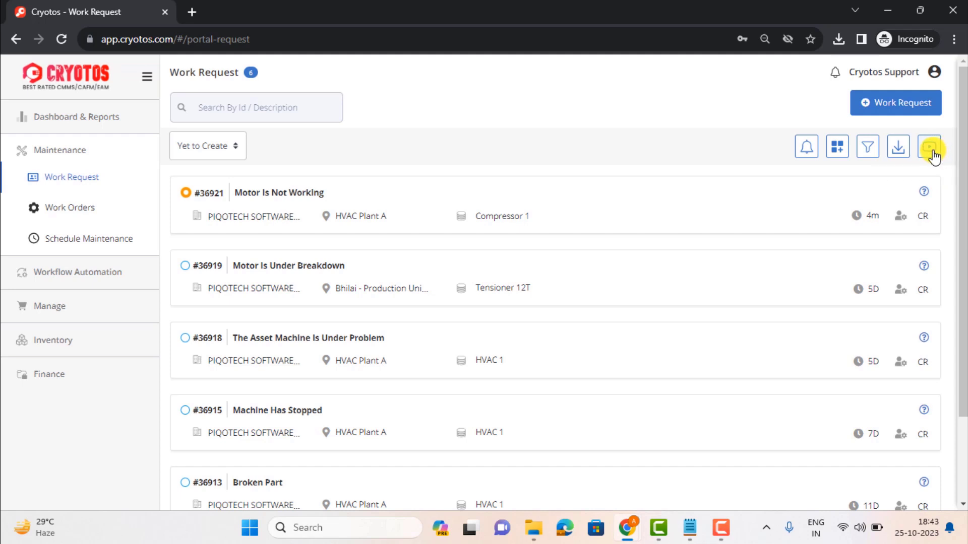